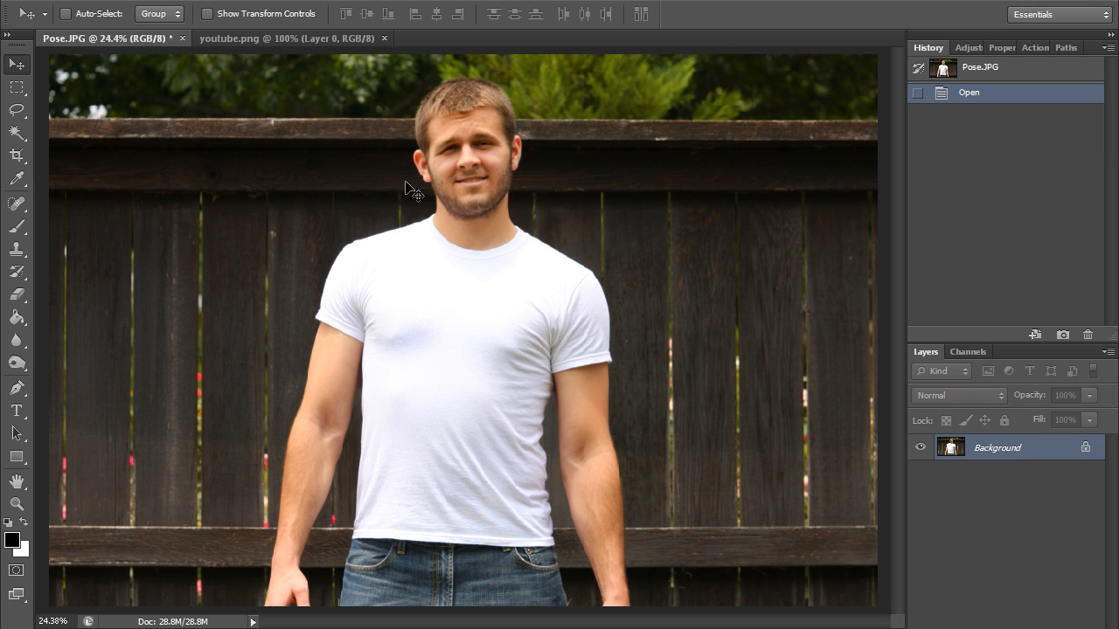
- Copy the logo layer from youtube.png into Pose.JPG and place it on the chest of the white shirt
left_click(287, 39)
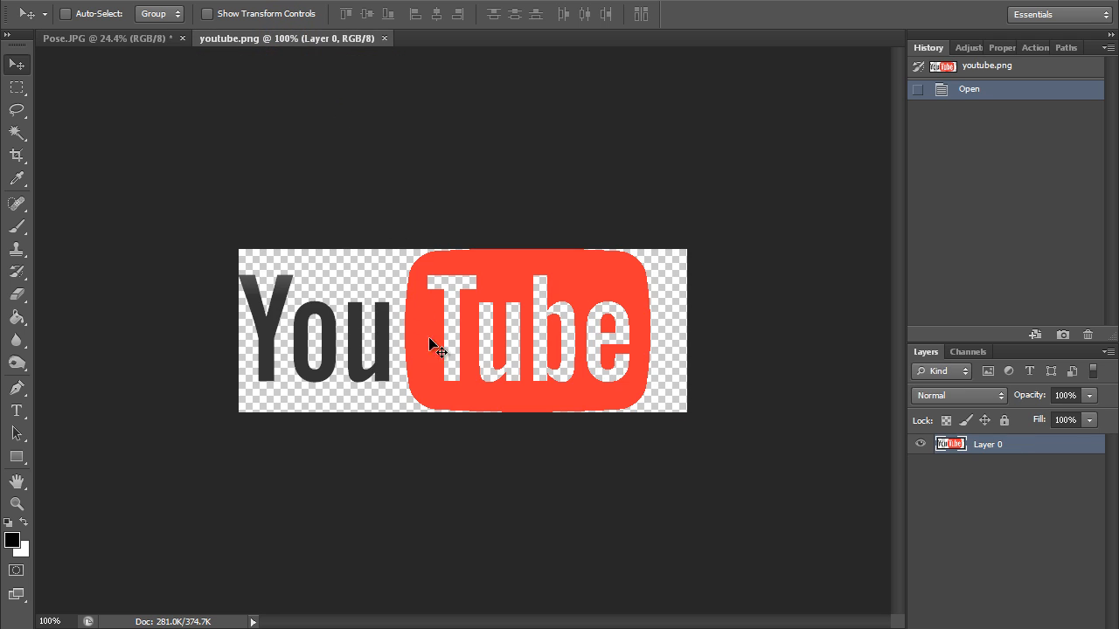
left_click_drag(429, 342, 464, 361)
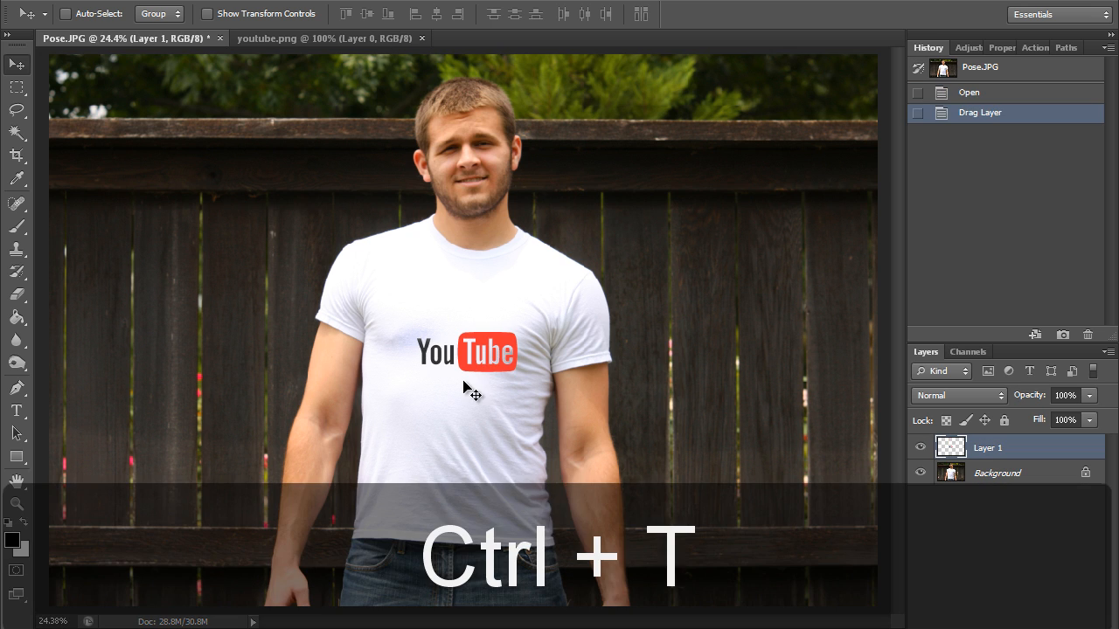
- Scale the logo to about 145%, rotate it slightly clockwise and center it on the shirt's chest
key("ctrl+t")
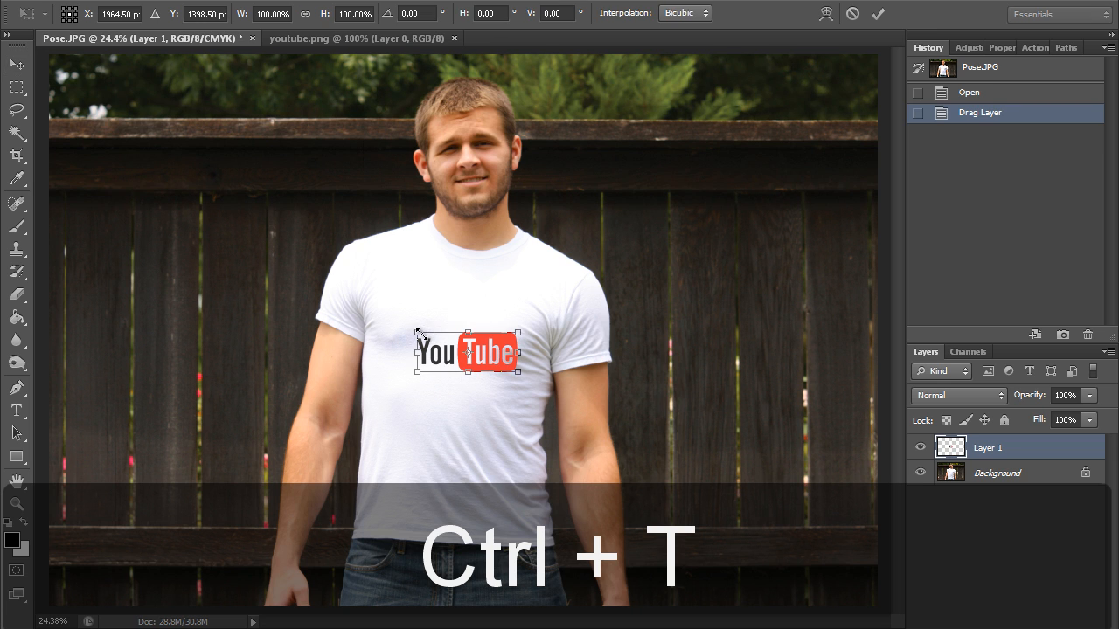
left_click_drag(418, 333, 371, 319)
left_click_drag(486, 345, 500, 347)
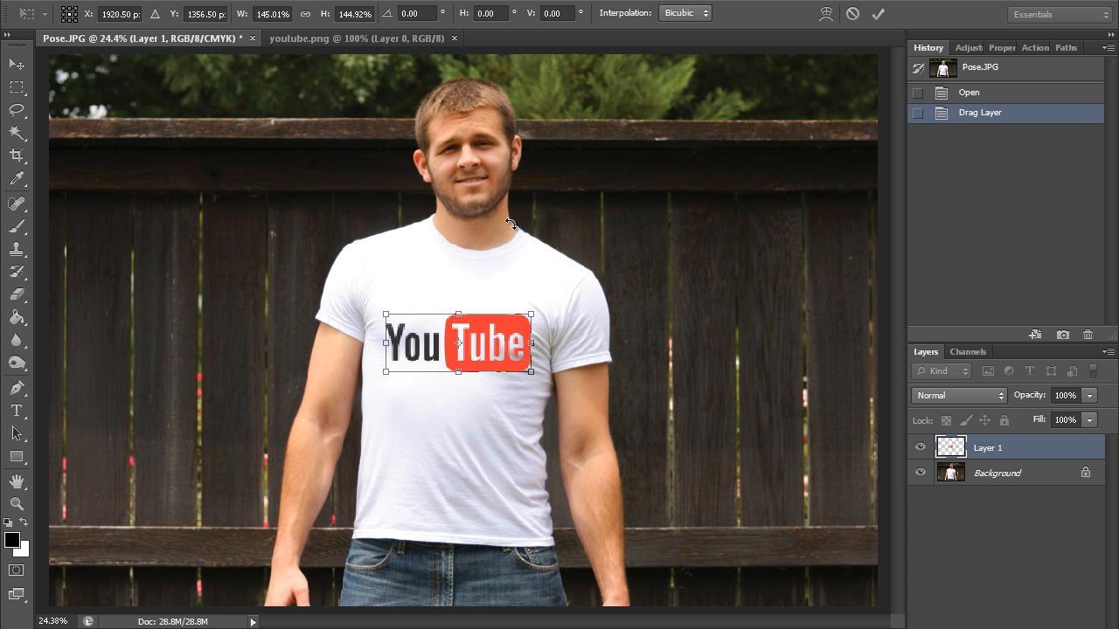
left_click_drag(453, 282, 457, 279)
key("Return")
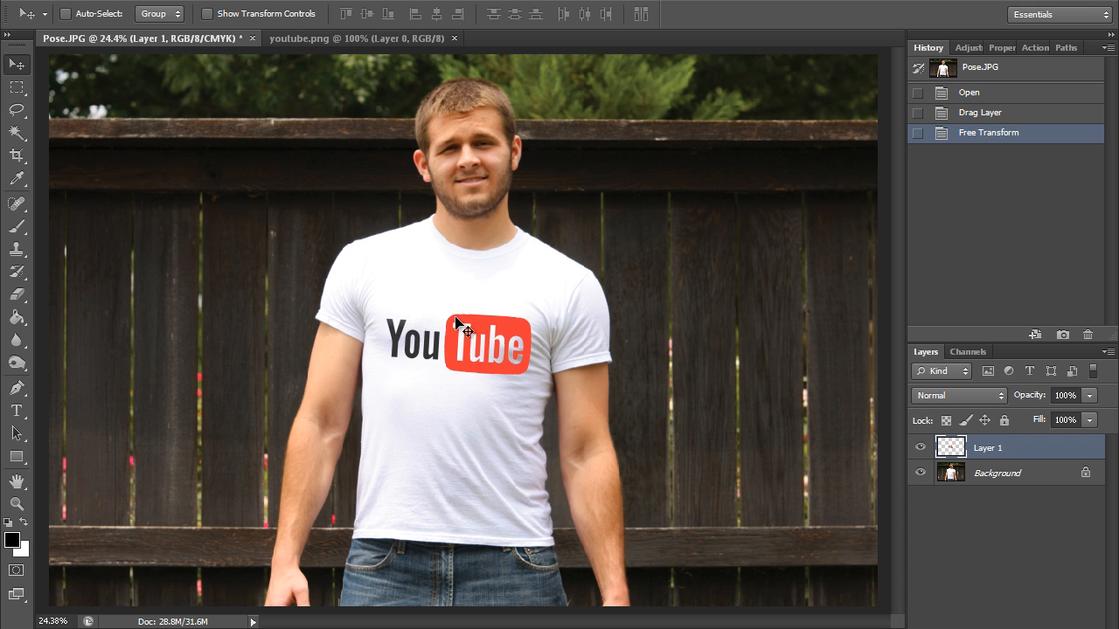
left_click_drag(457, 353, 458, 350)
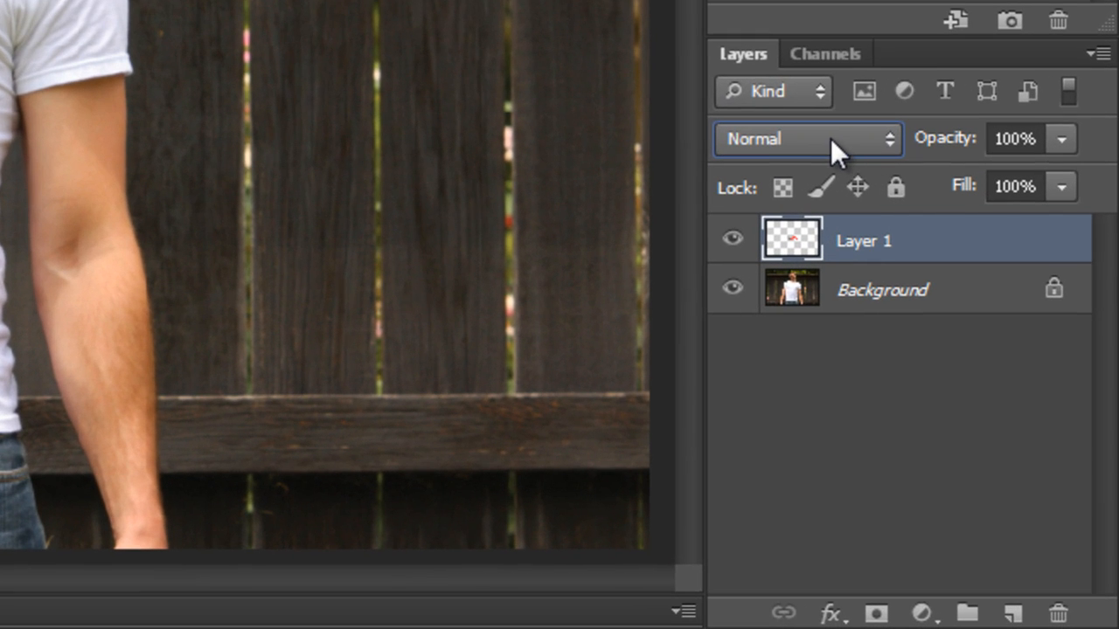
- Set the logo layer's blend mode to Multiply
left_click(830, 138)
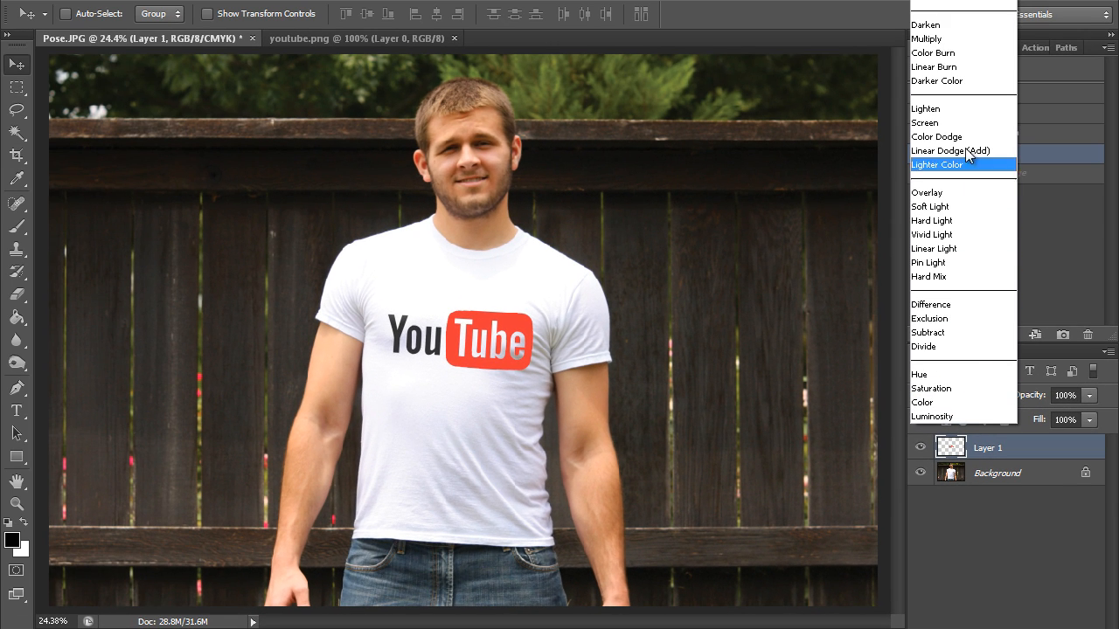
left_click(957, 38)
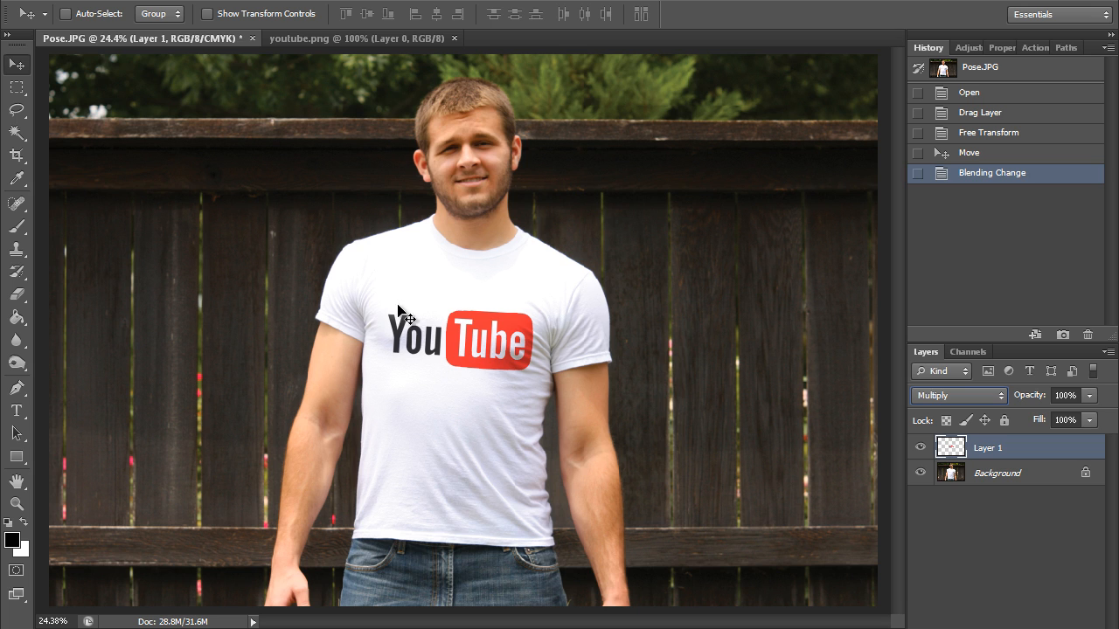
- Open the Liquify filter on the logo layer, magnify the logo to 33.3% beside the shirt, and choose the Forward Warp tool
key("z")
left_click(447, 400)
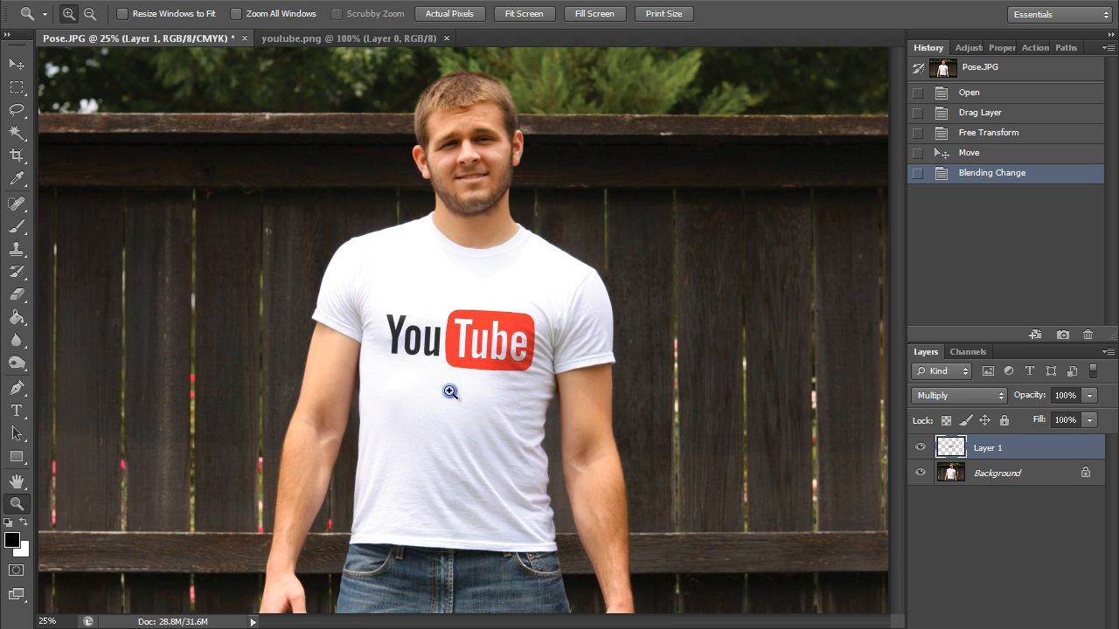
left_click(448, 394)
key("h")
left_click_drag(453, 372, 163, 319)
left_click(278, 12)
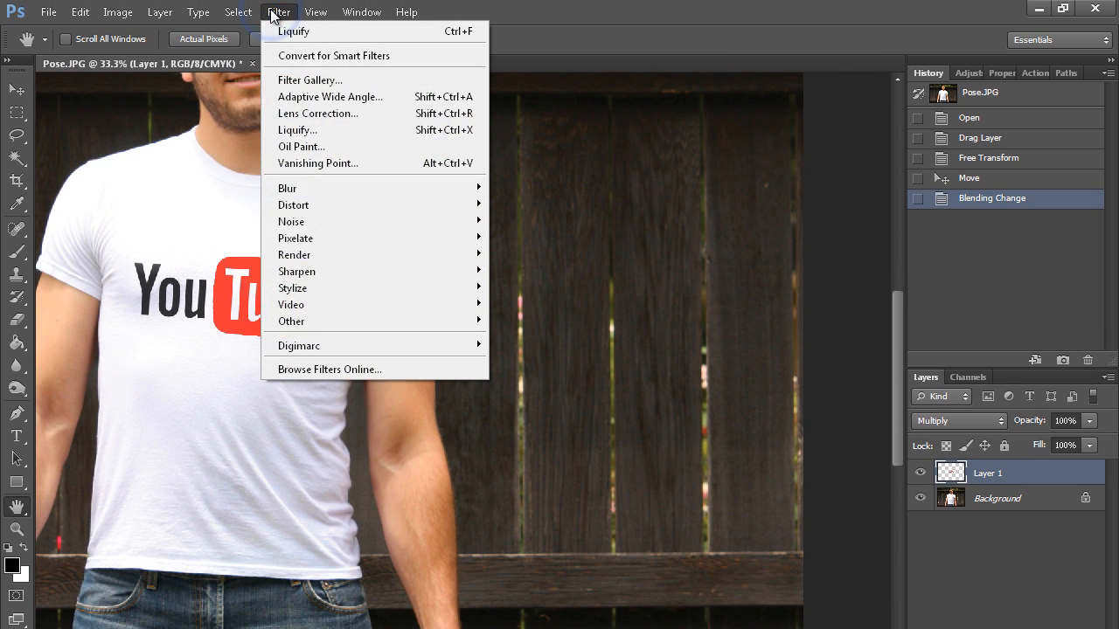
left_click(355, 131)
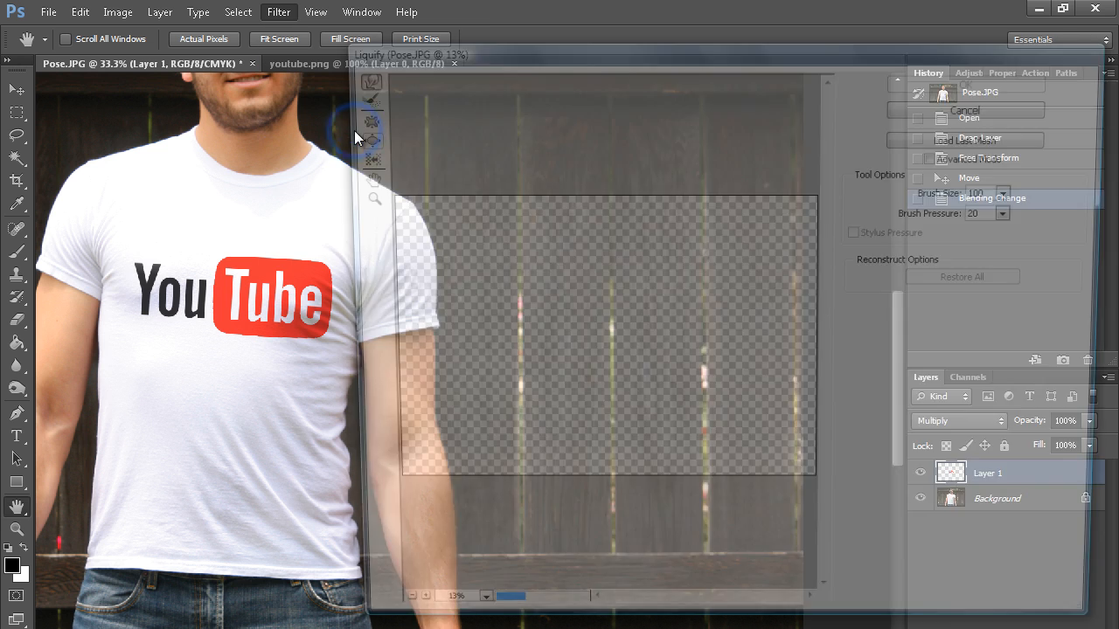
left_click_drag(548, 58, 611, 56)
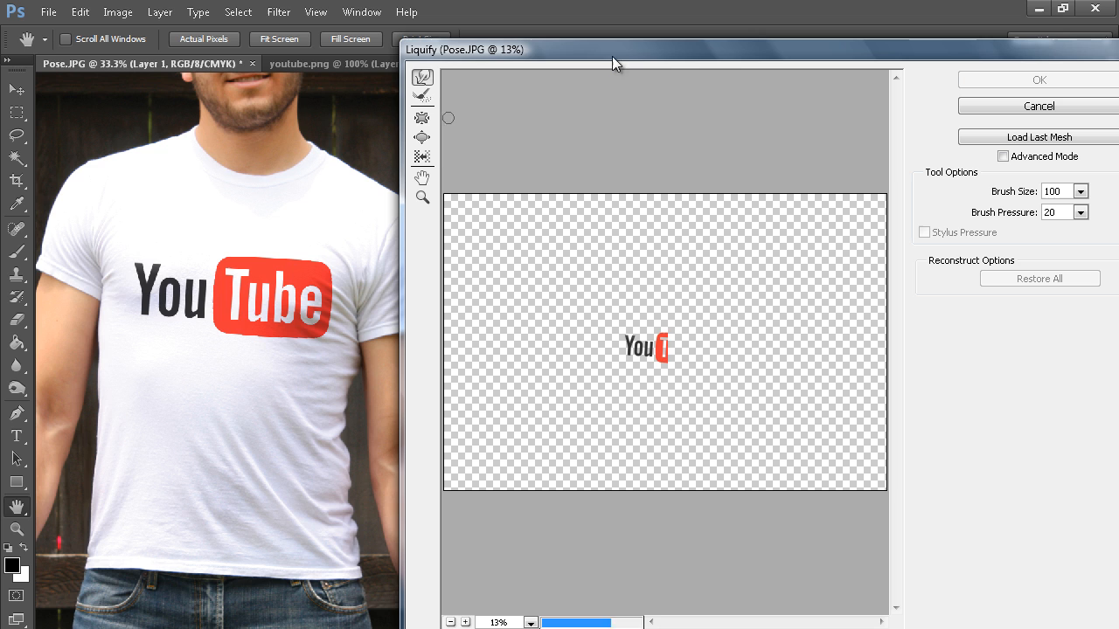
left_click(422, 196)
left_click(668, 346)
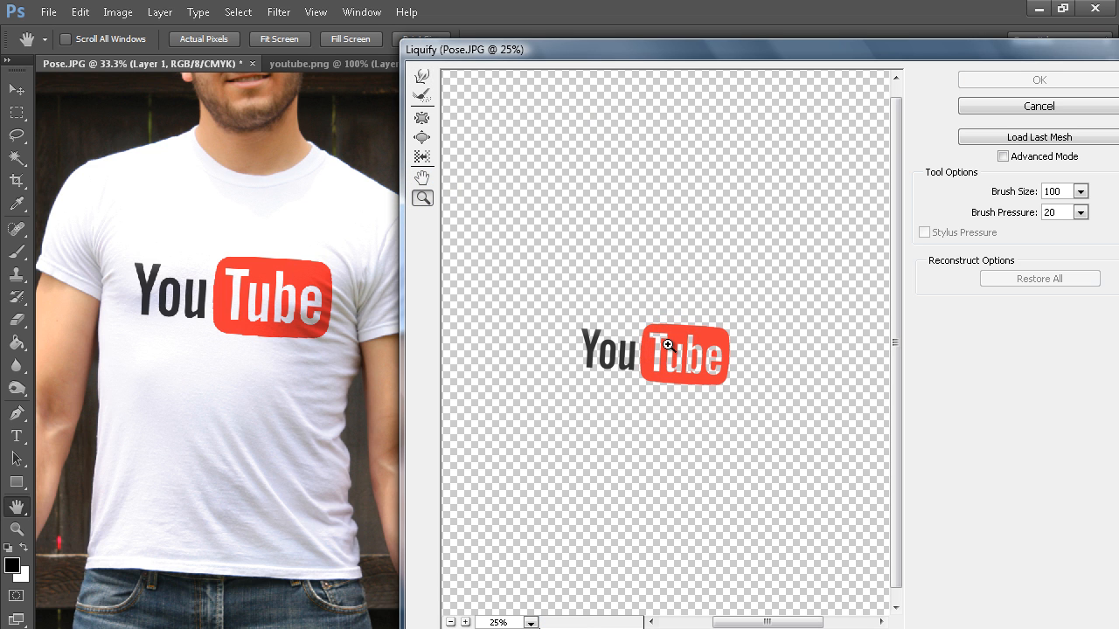
left_click(668, 345)
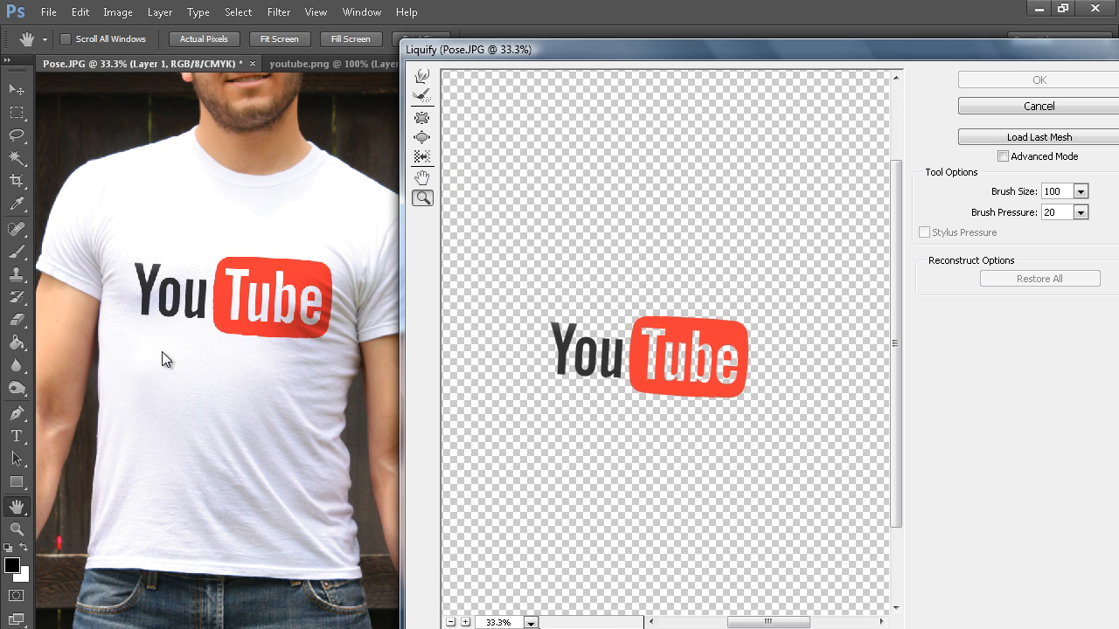
mouse_move(662, 45)
left_mouse_down()
mouse_move(647, 31)
mouse_move(680, 4)
left_mouse_up()
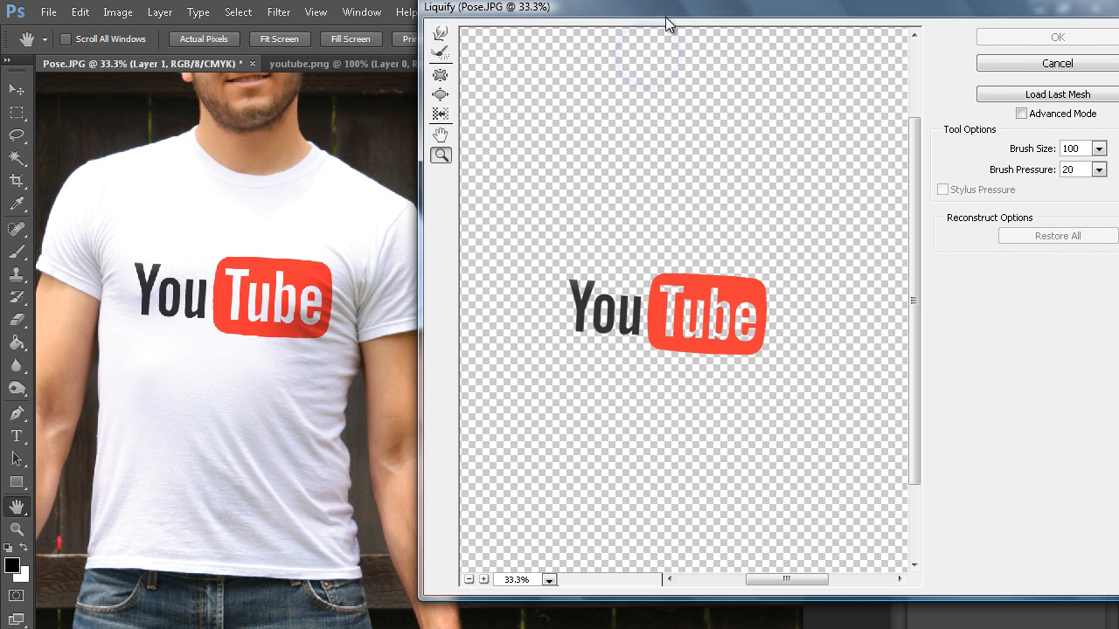
left_click(441, 33)
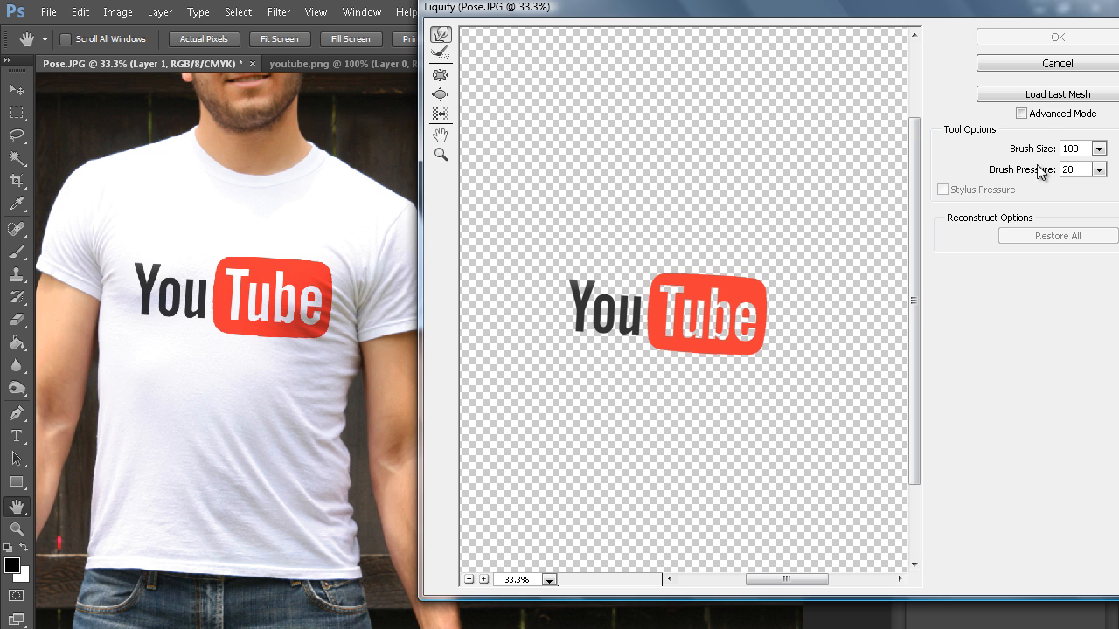
- Try a Forward Warp stroke down through the logo's T with brush size 122 and pressure 90, and undo it
mouse_move(1027, 155)
left_mouse_down()
mouse_move(1029, 175)
mouse_move(1055, 175)
left_mouse_up()
left_click(706, 176)
left_click_drag(669, 293, 645, 374)
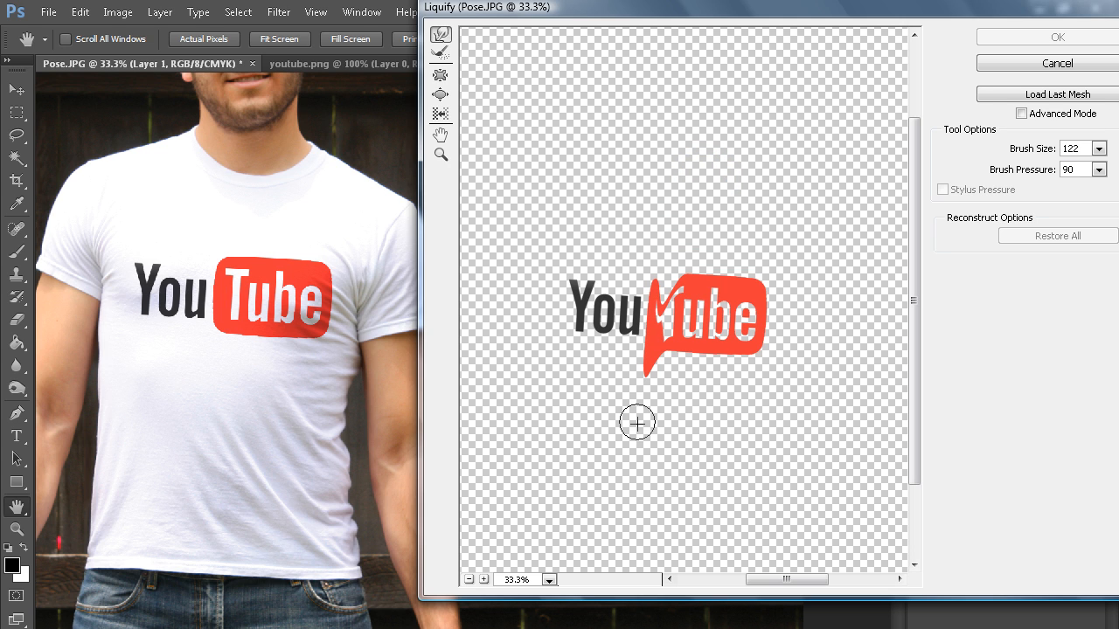
key("ctrl+z")
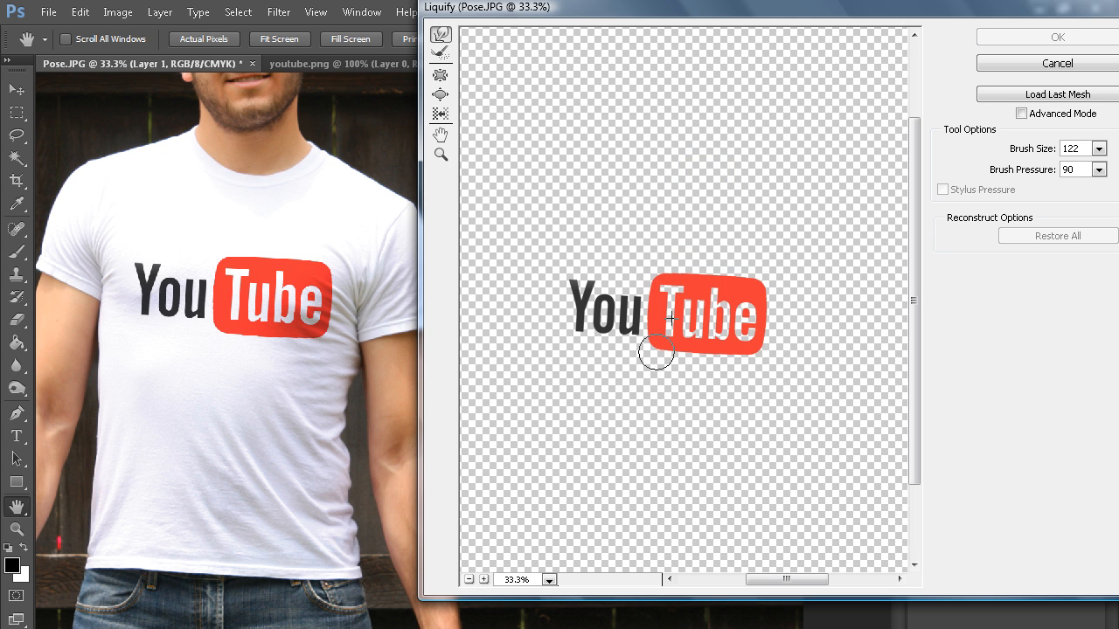
- Set the warp brush to size 60 and pressure 16, and nudge the outer edge of the logo's Y
left_click(1094, 173)
left_click_drag(1089, 191, 1026, 194)
left_click(1097, 150)
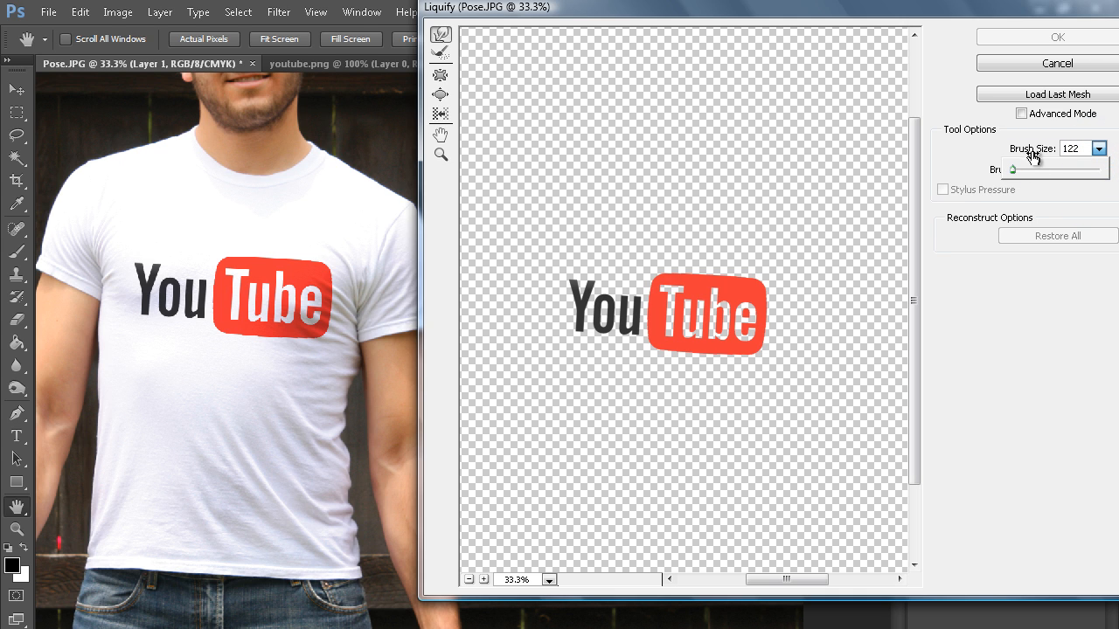
left_click_drag(1039, 147, 1026, 152)
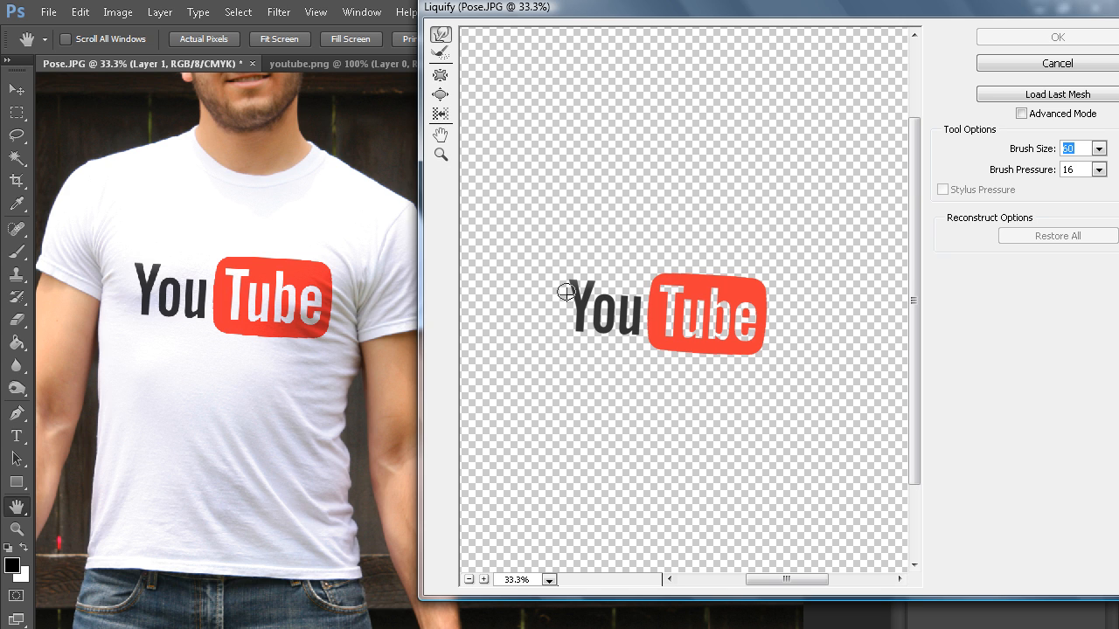
left_click_drag(560, 312, 616, 296)
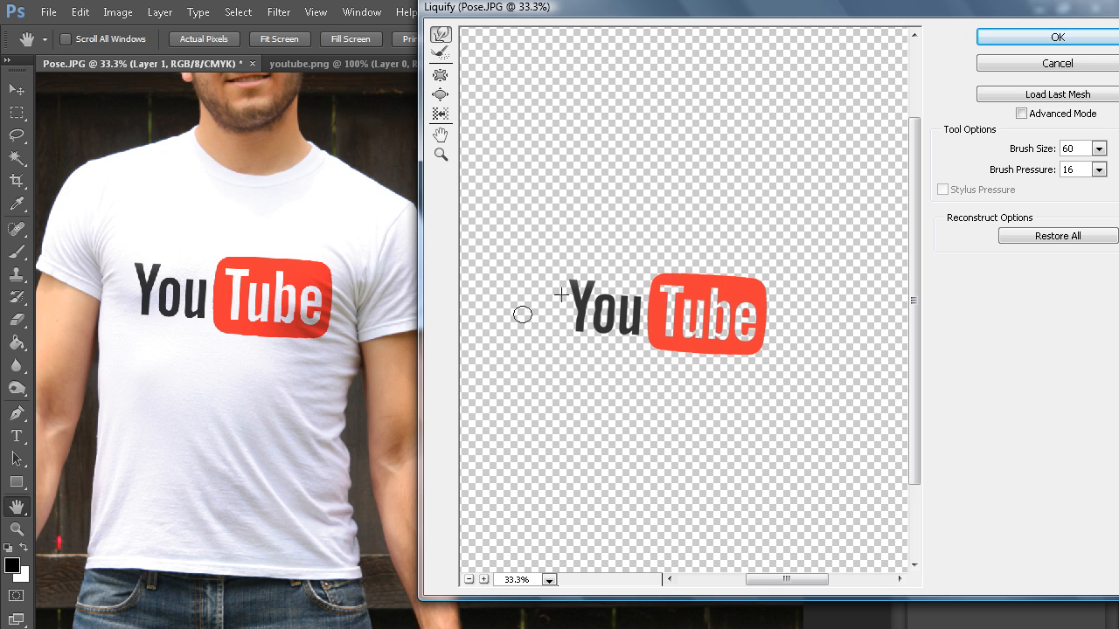
left_click_drag(560, 276, 570, 279)
- Enlarge the warp brush to size 250
key("bracketright")
key("bracketright")
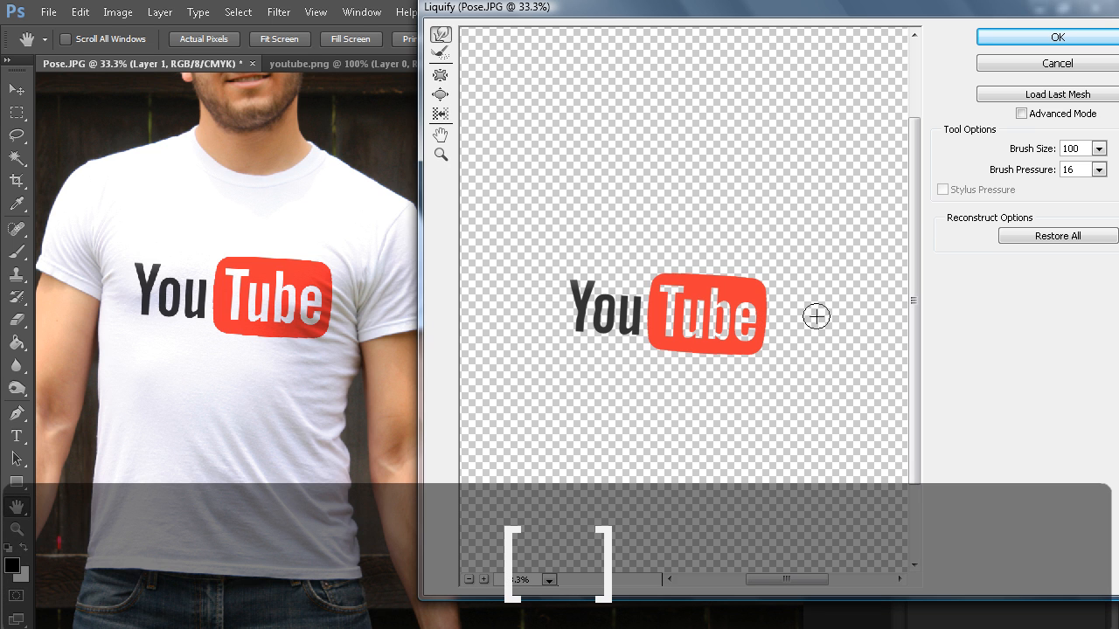
key("bracketright")
key("bracketright")
key("bracketright")
key("bracketright")
key("bracketright")
key("bracketright")
key("bracketright")
key("bracketright")
key("bracketright")
key("bracketright")
key("bracketleft")
key("bracketleft")
key("bracketleft")
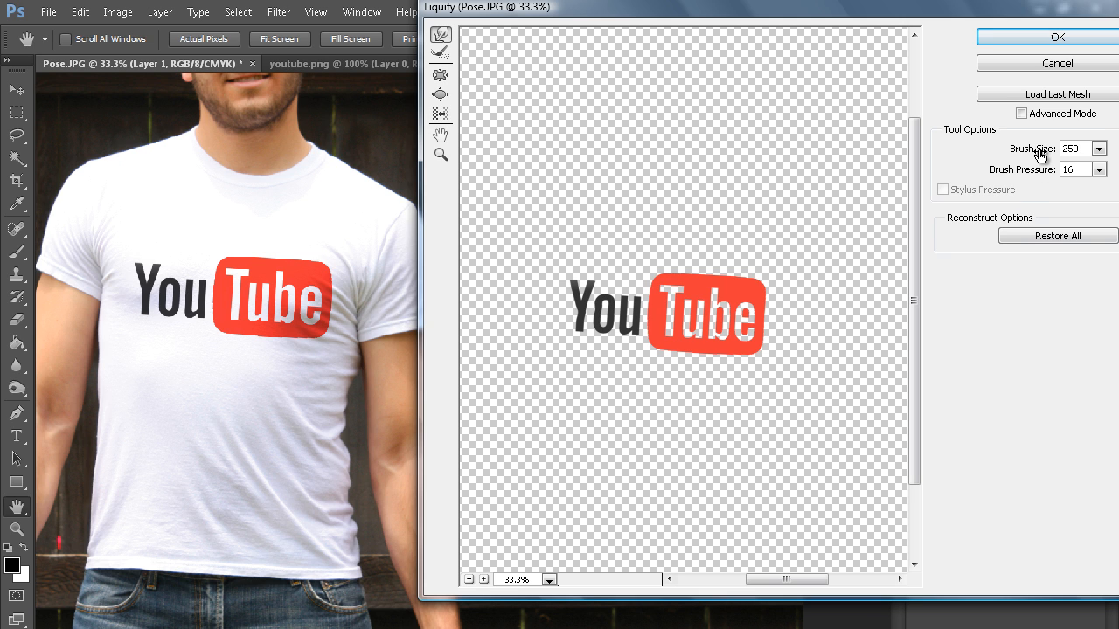
- Warp the red box's right side, lower edge and upper-right corner slightly, using brush sizes from 20 to 41 and pressure up to 25
left_click_drag(1042, 148, 944, 153)
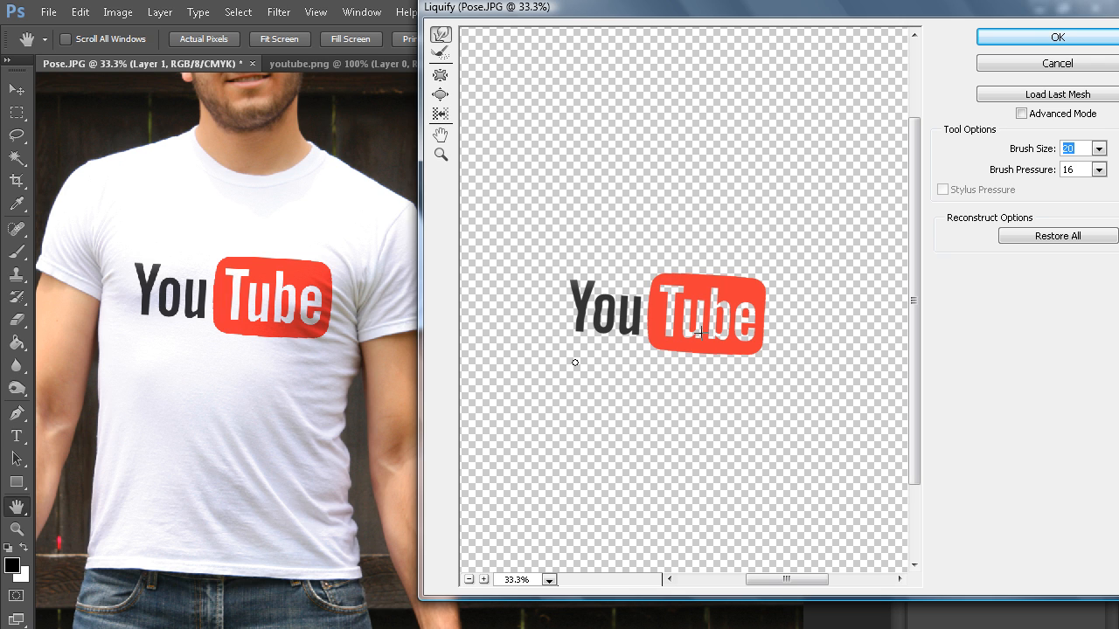
mouse_move(769, 305)
left_mouse_down()
mouse_move(751, 308)
mouse_move(769, 337)
mouse_move(741, 334)
left_mouse_up()
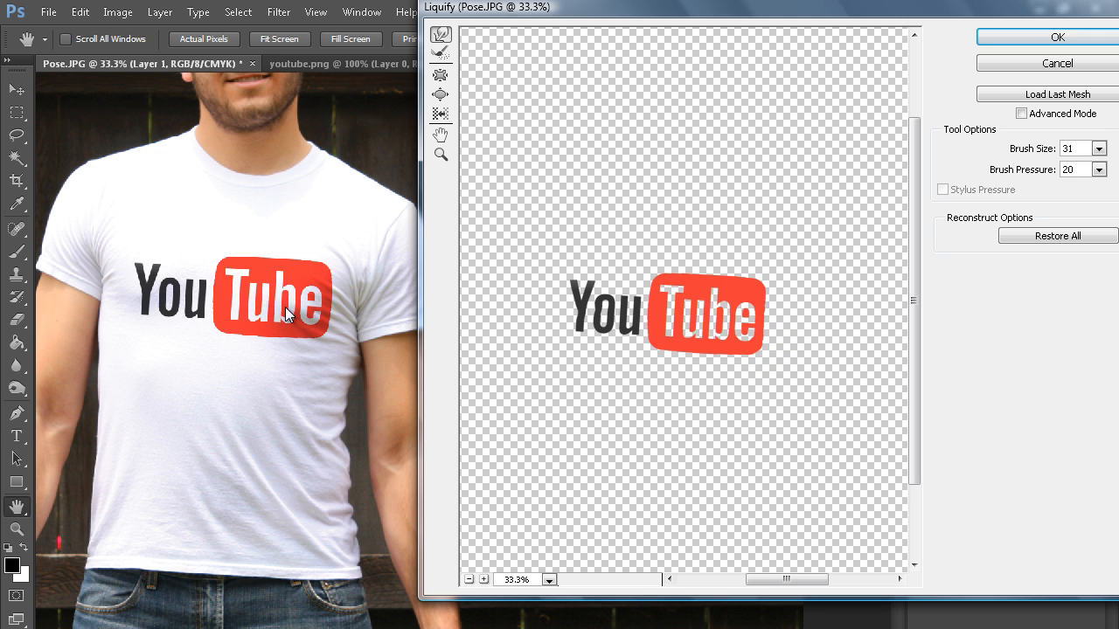
mouse_move(1021, 165)
left_mouse_down()
mouse_move(1021, 174)
mouse_move(1029, 149)
left_mouse_up()
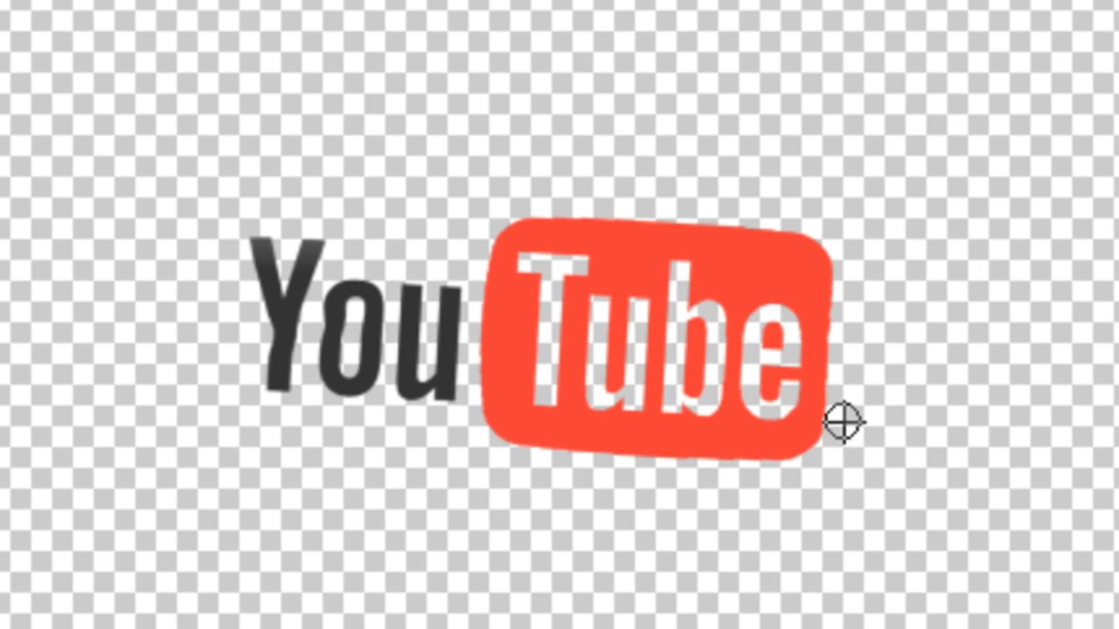
mouse_move(843, 422)
left_mouse_down()
mouse_move(694, 367)
mouse_move(660, 427)
left_mouse_up()
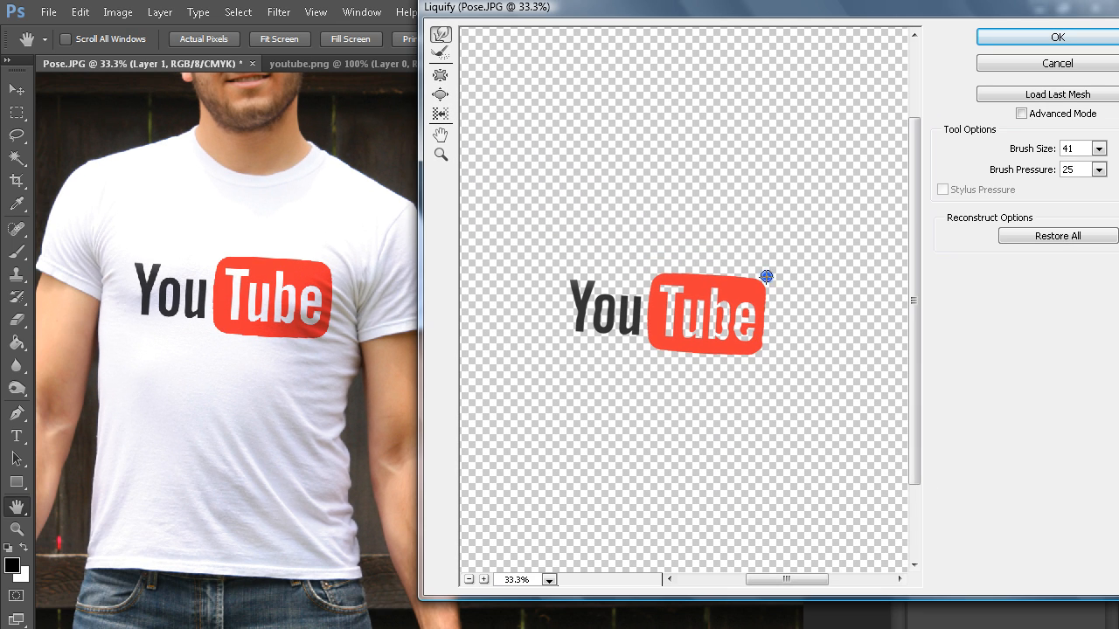
left_click_drag(766, 276, 763, 284)
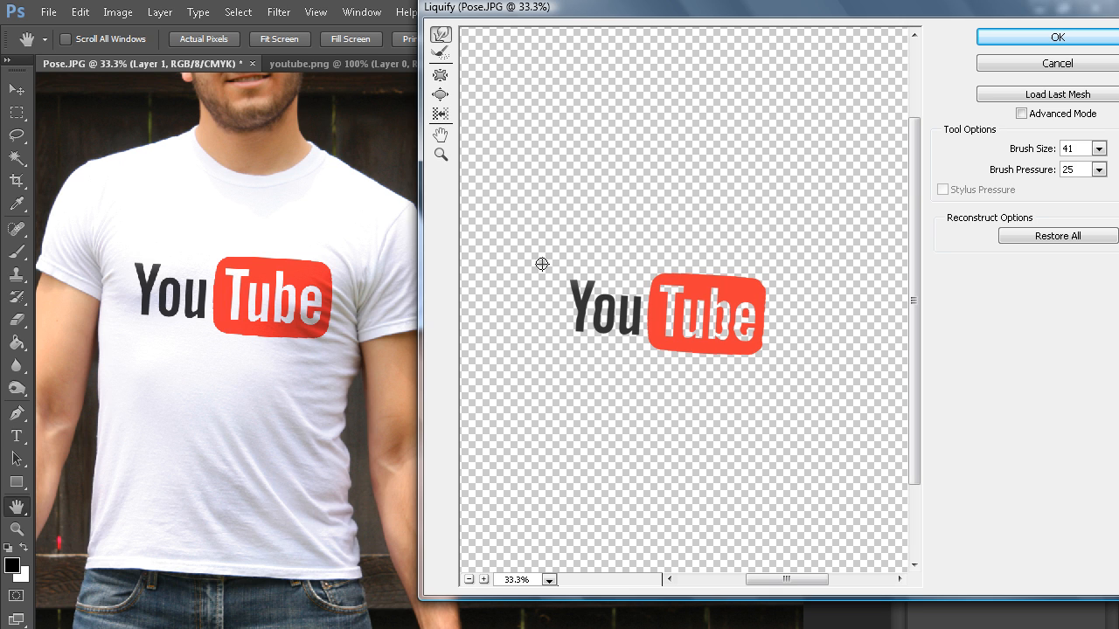
- Enlarge the warp brush and apply the Liquify distortion to the logo layer
key("bracketright")
key("bracketright")
key("bracketright")
key("bracketright")
key("bracketright")
left_click(1028, 37)
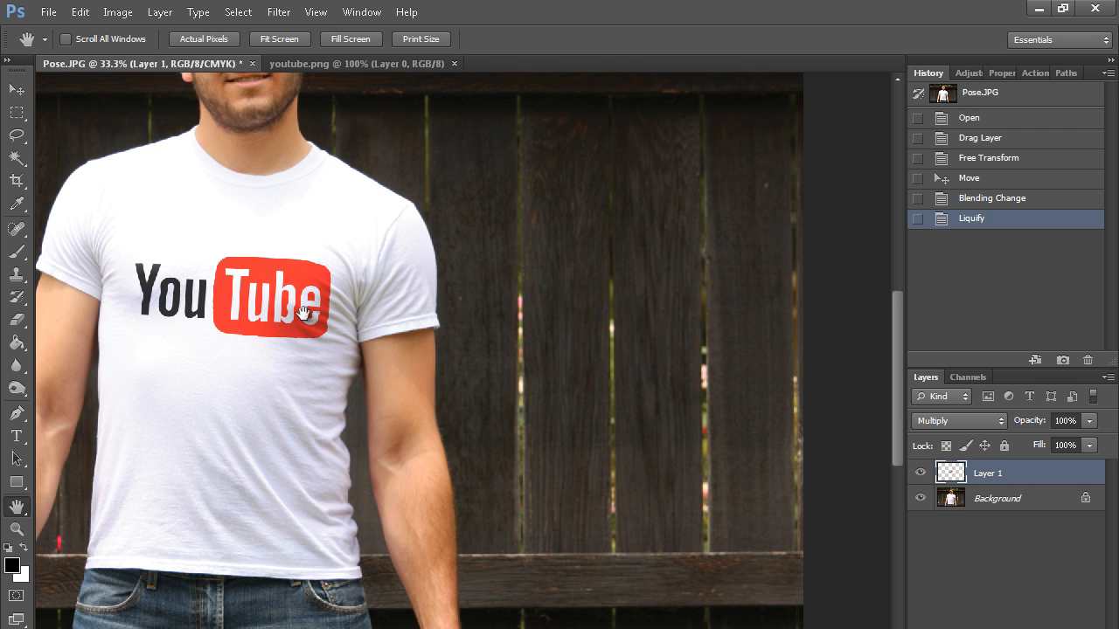
- Fit the whole photo in view and set the logo layer's opacity to 90%
key("v")
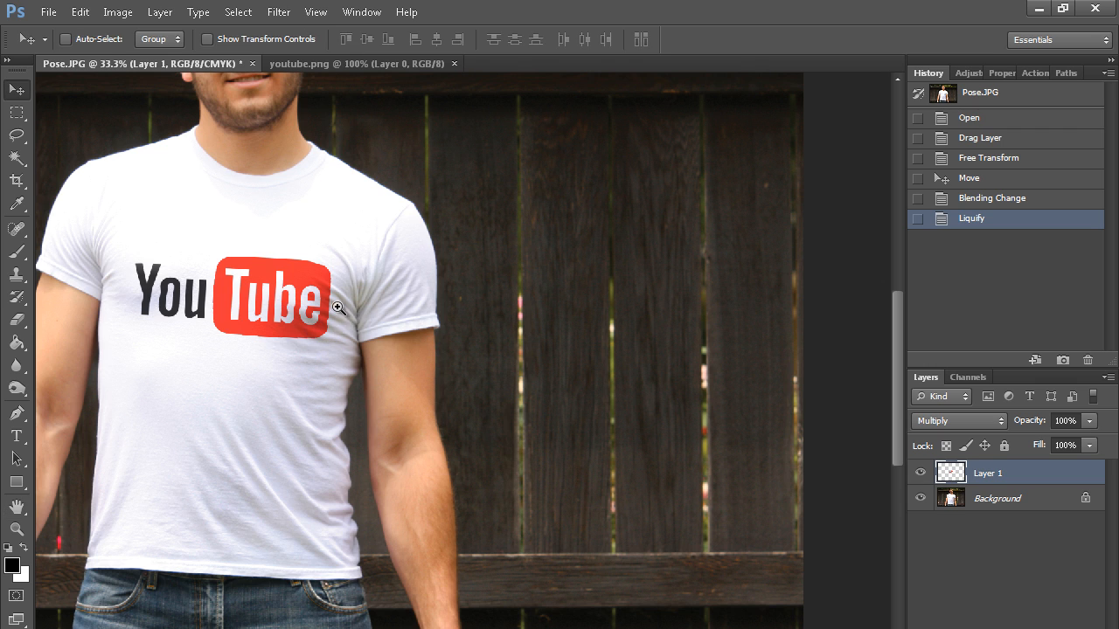
key("z")
left_click(522, 39)
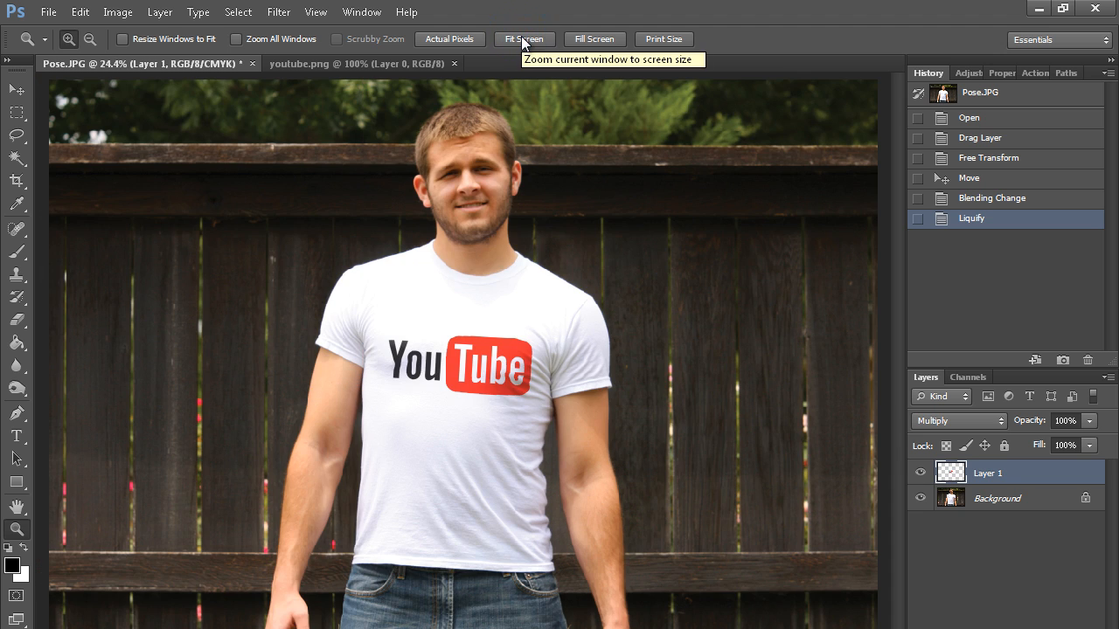
left_click_drag(1034, 424, 1022, 423)
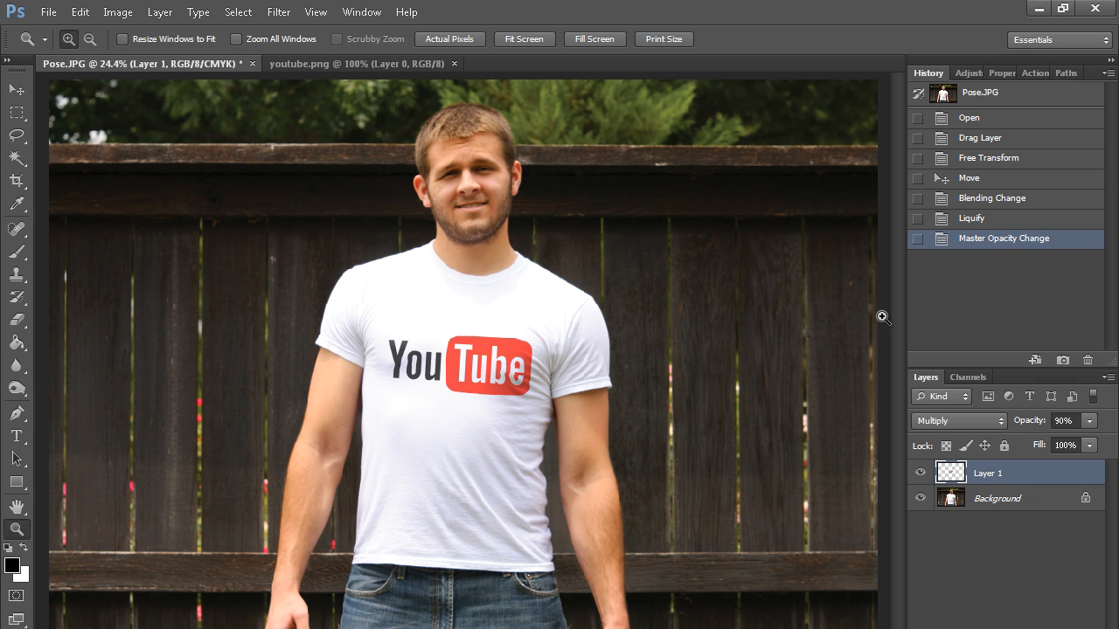
- Compare the Move history state with the final opacity change, ending on the latest state
left_click(974, 178)
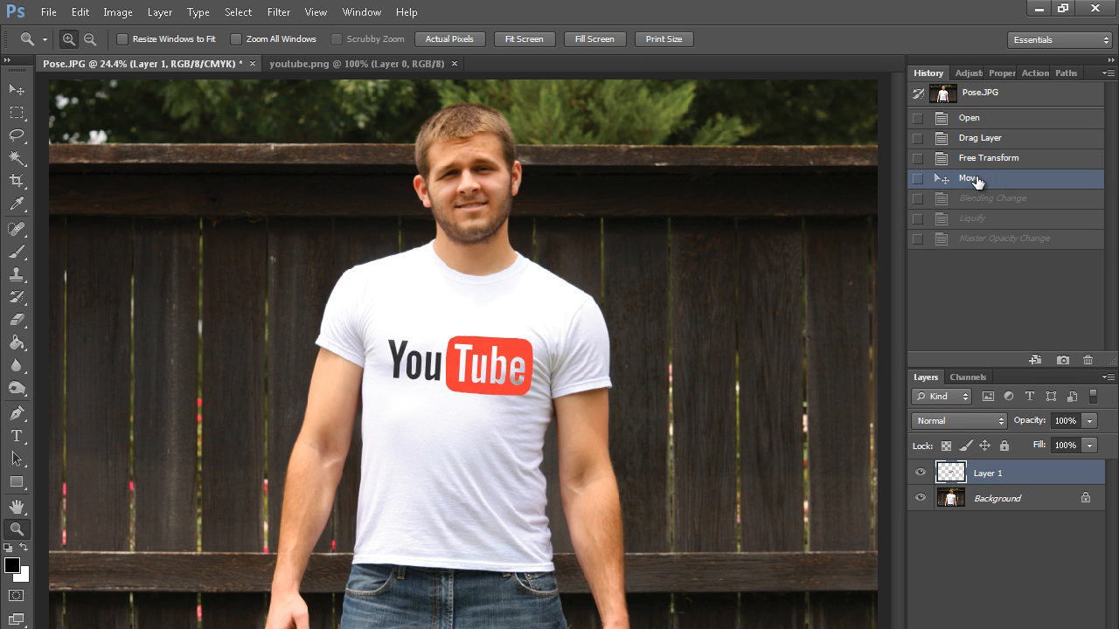
left_click(1002, 250)
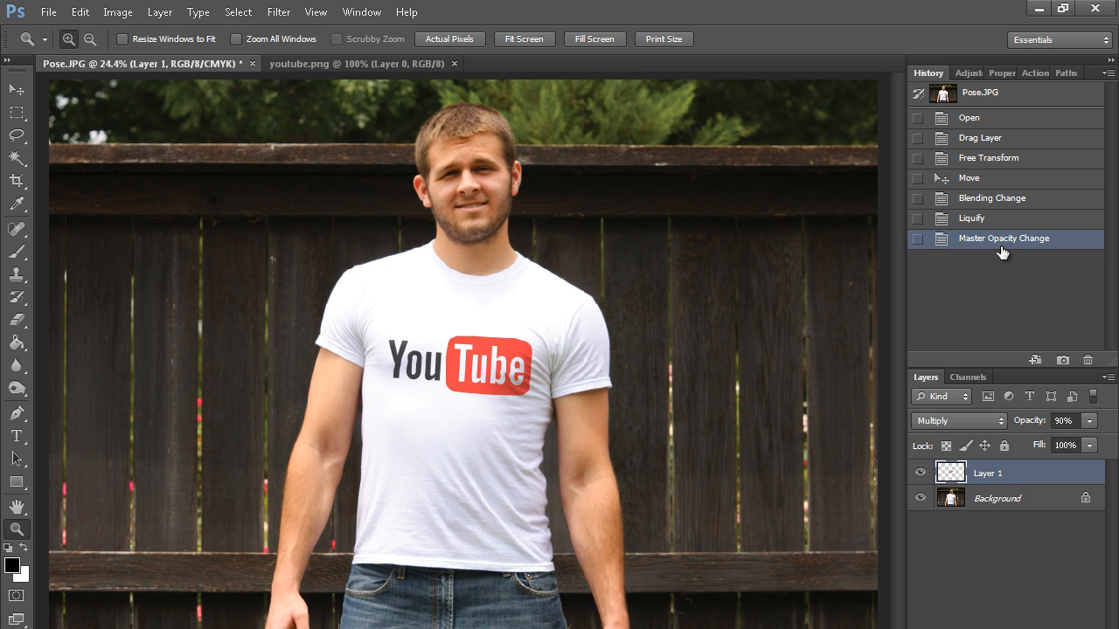